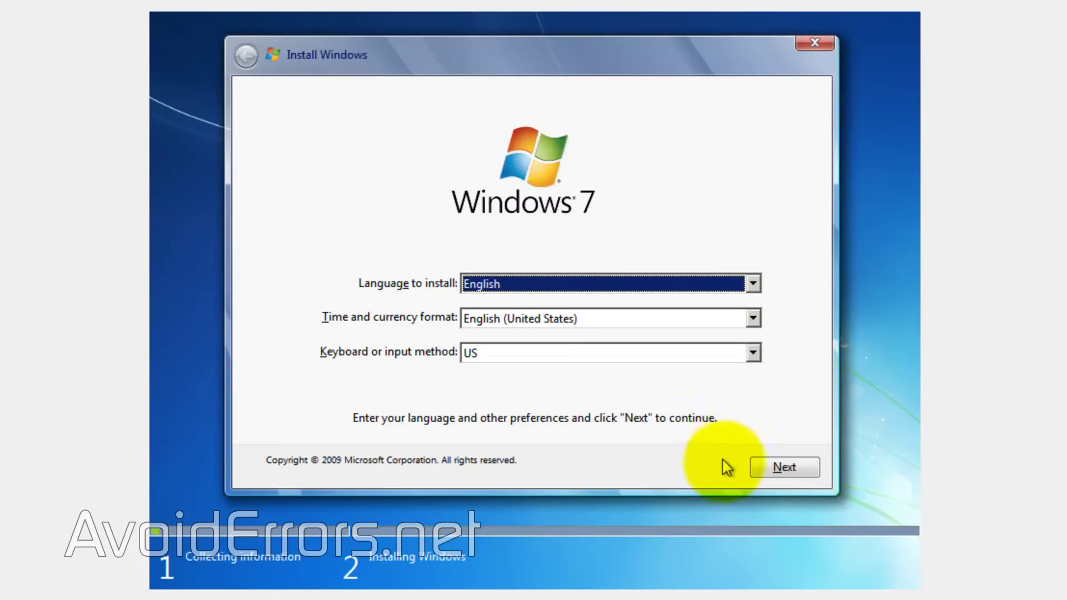
Go to the partition list with advanced drive options and delete Disk 0 Partition 2
click(755, 468)
click(755, 468)
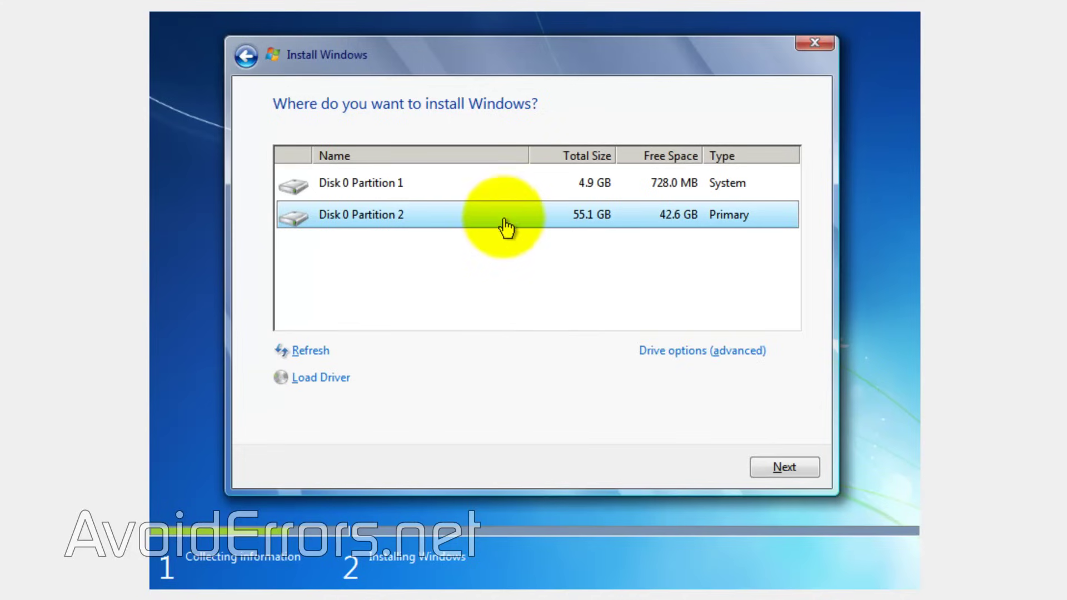
click(666, 351)
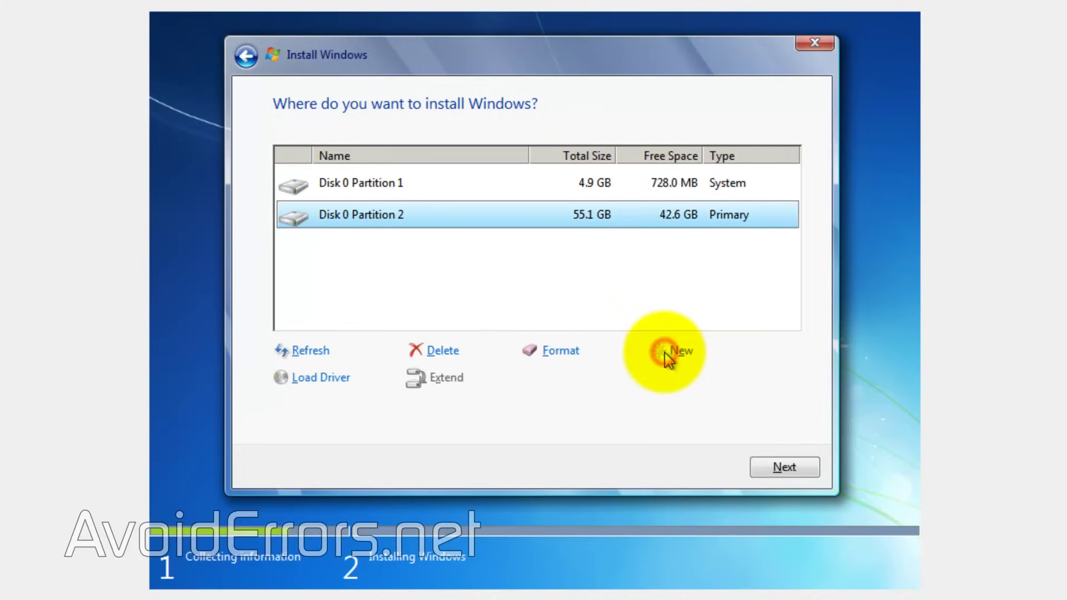
click(444, 353)
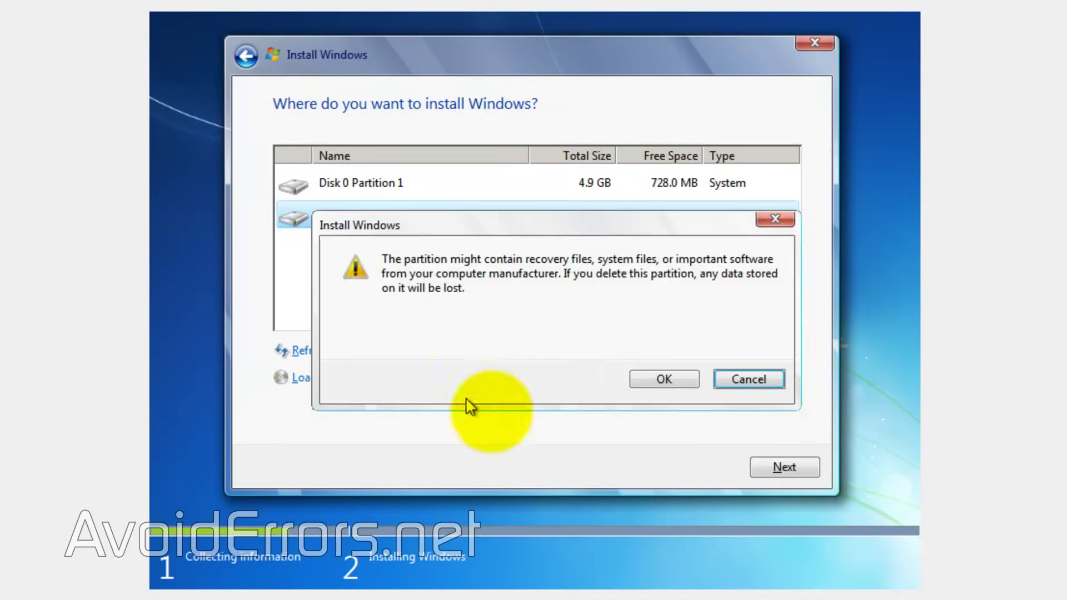
click(653, 380)
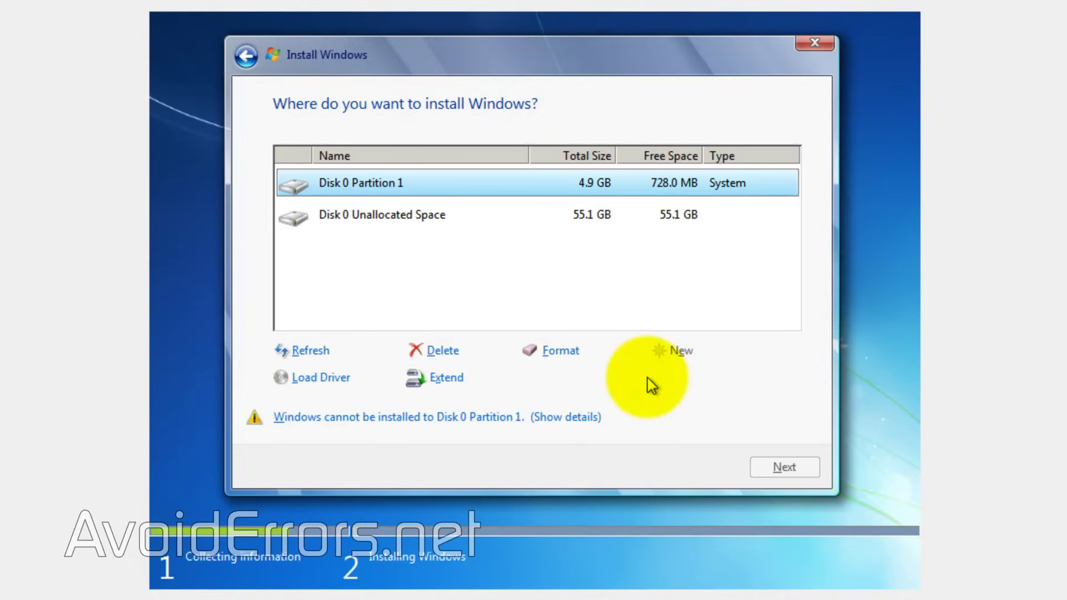
Delete Disk 0 Partition 1, then try installing onto the 60 GB unallocated space
click(448, 352)
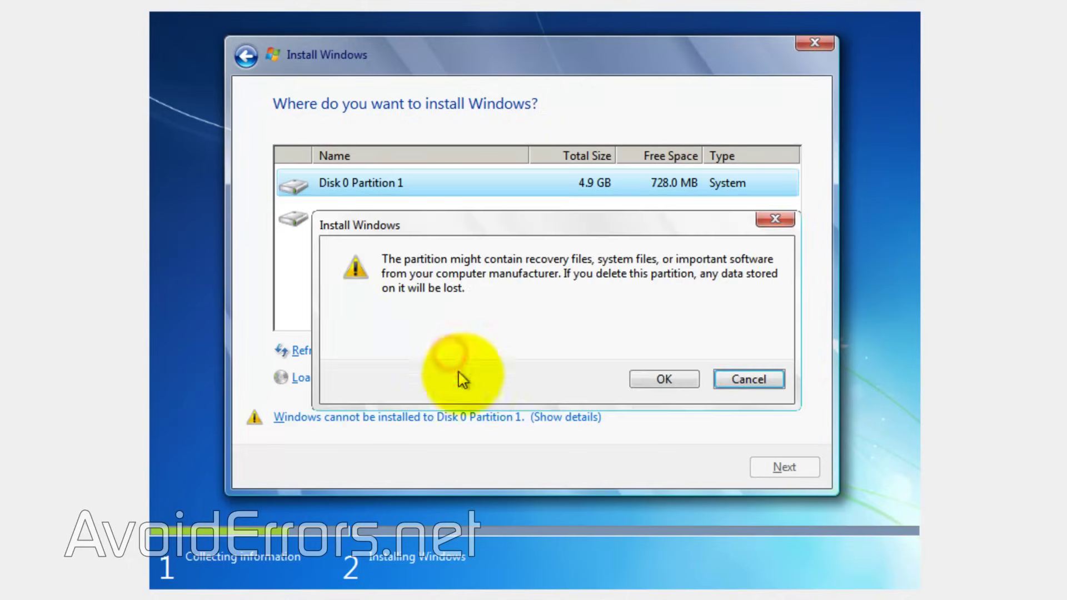
click(662, 378)
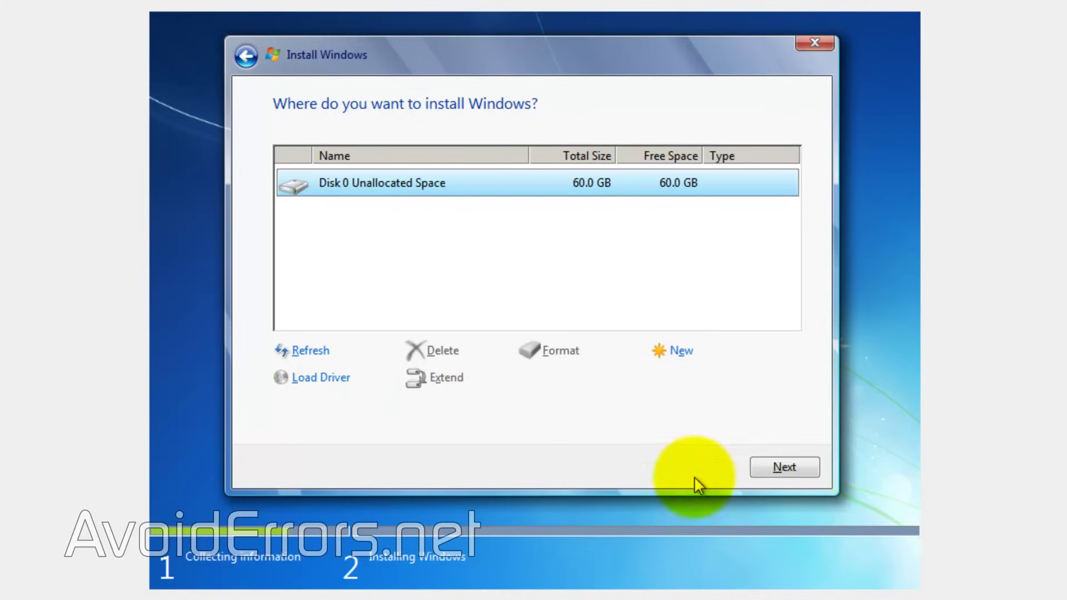
click(765, 473)
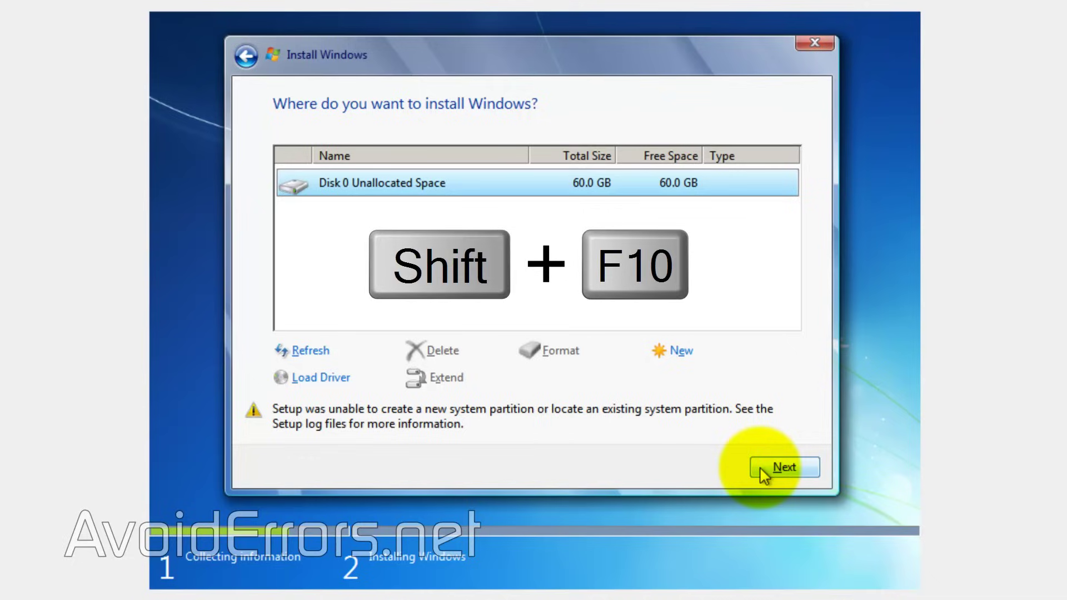
Open a command prompt over setup with Shift+F10 and start DiskPart
key(shift+F10)
text(diskpart)
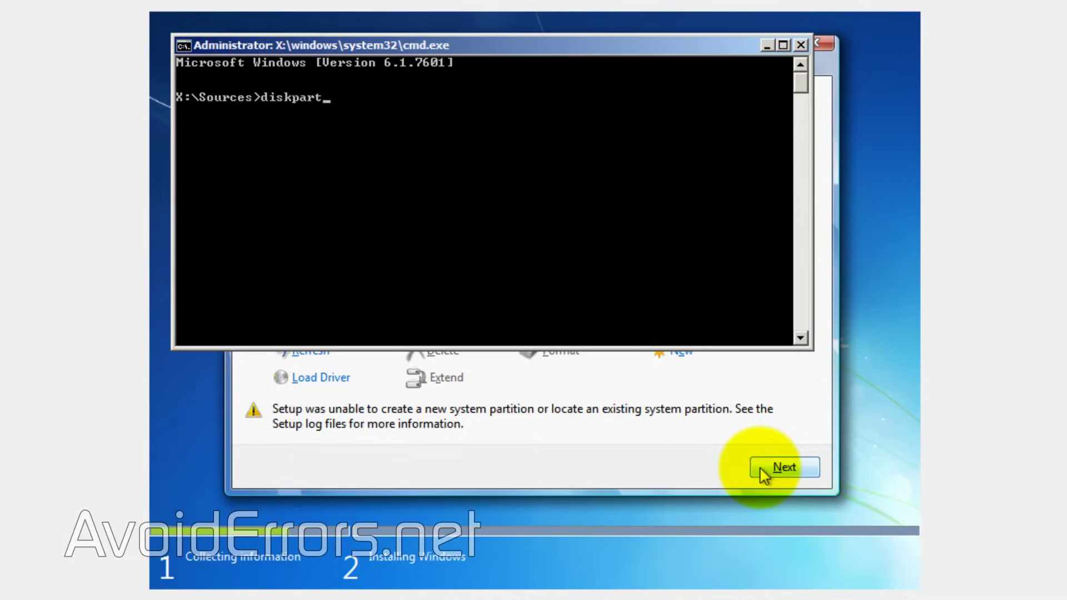
key(Return)
List the disks, select Disk 0 and enter the clean command
text(li)
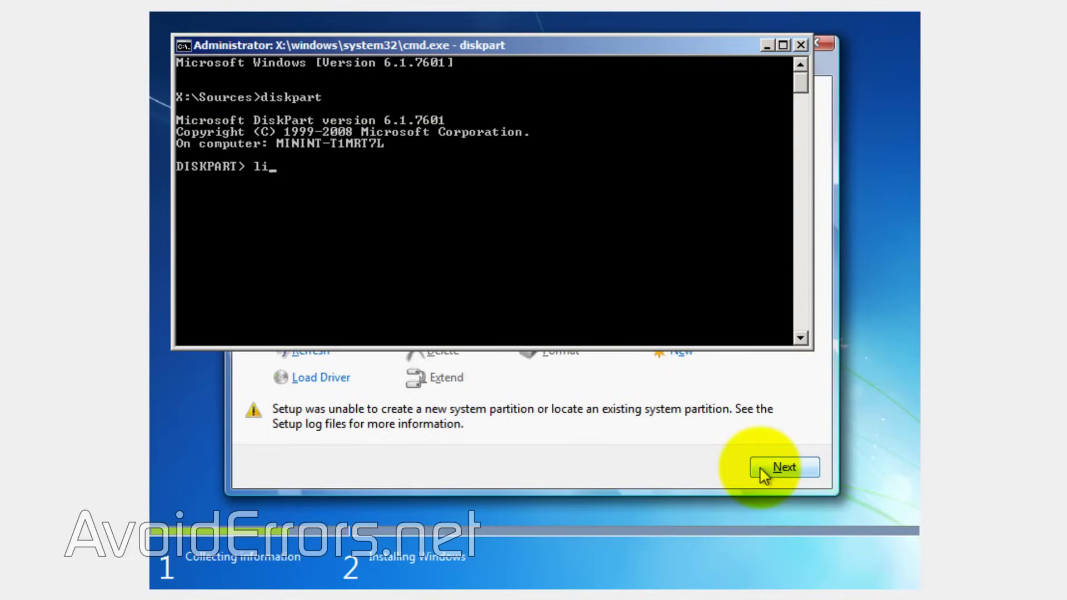
text(st disk)
key(Return)
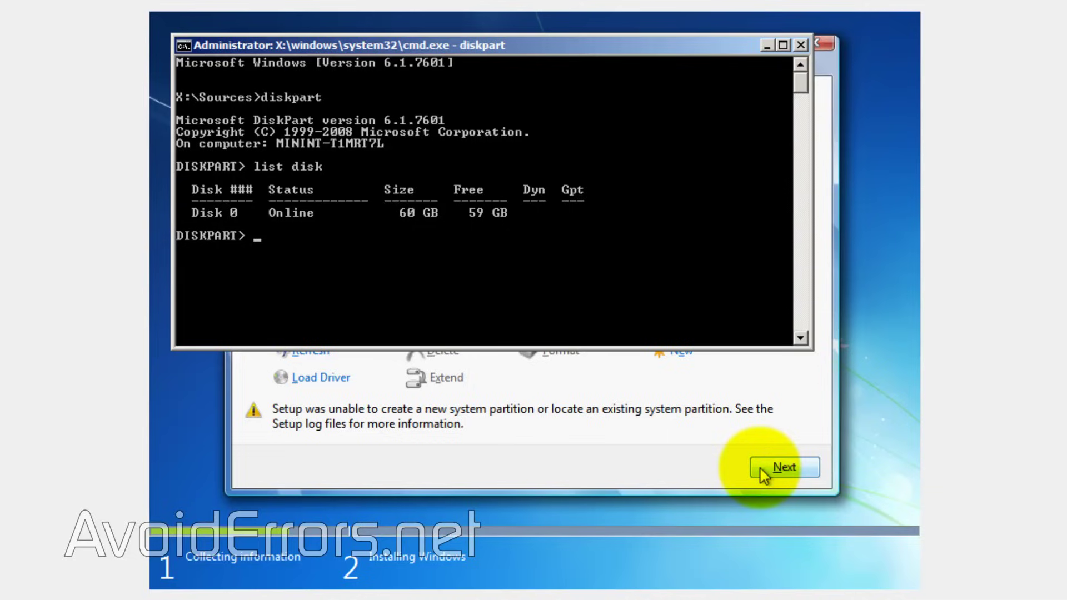
text(select disk 0)
key(Return)
text(clean)
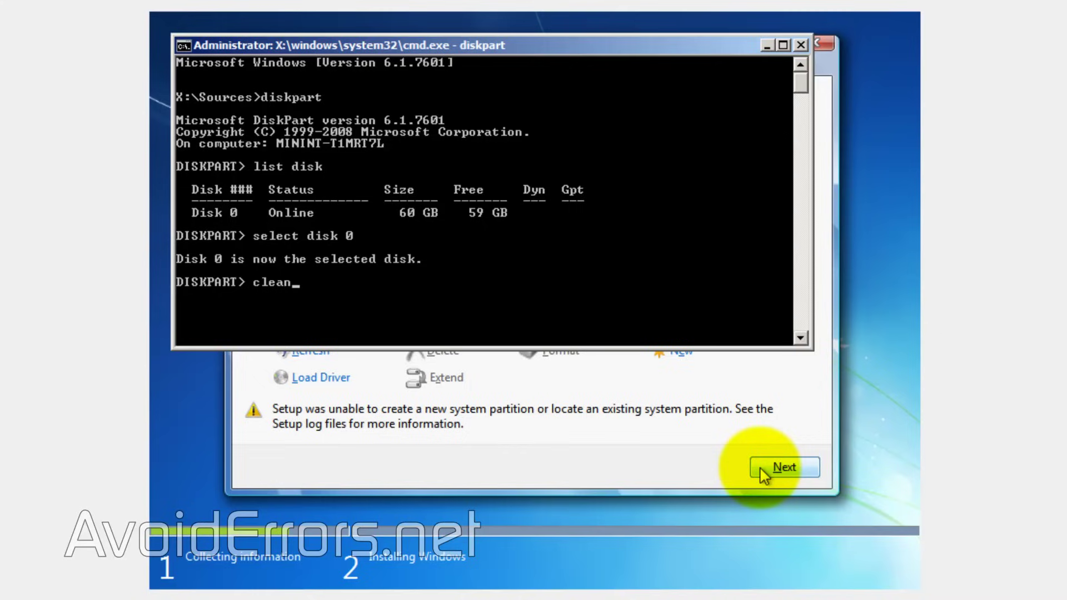
Wipe Disk 0, then create a 5000 MB primary partition quick-formatted as NTFS
key(Return)
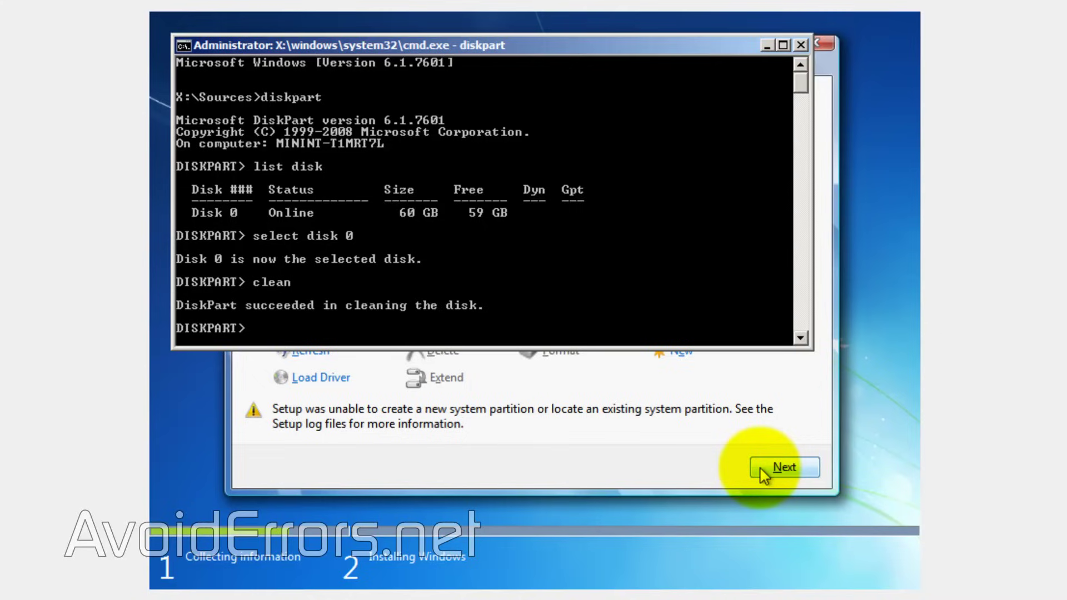
text(create partition primary size)
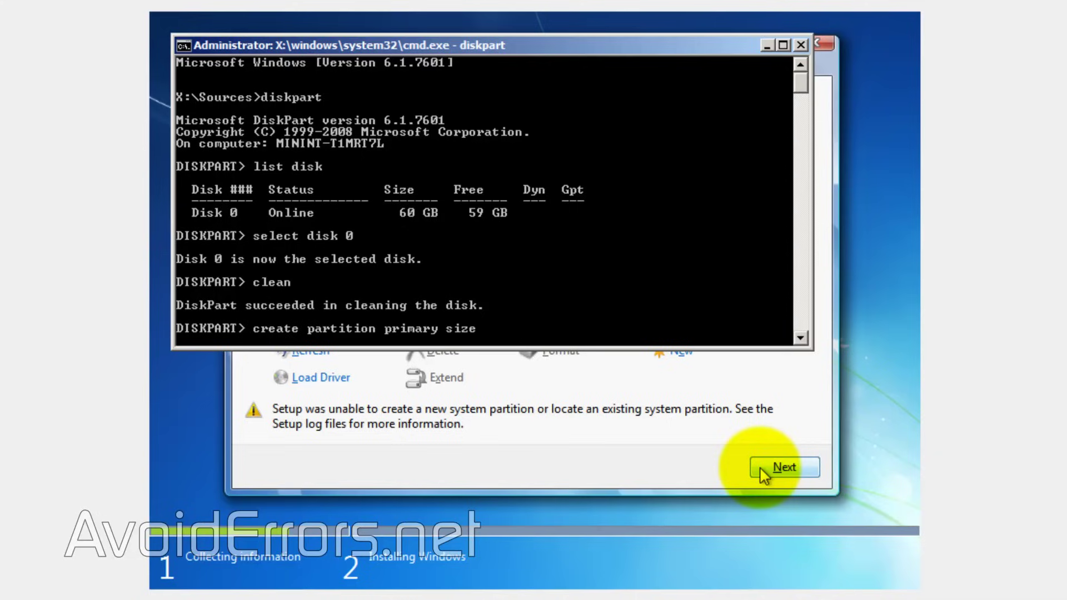
text(=5000)
key(Return)
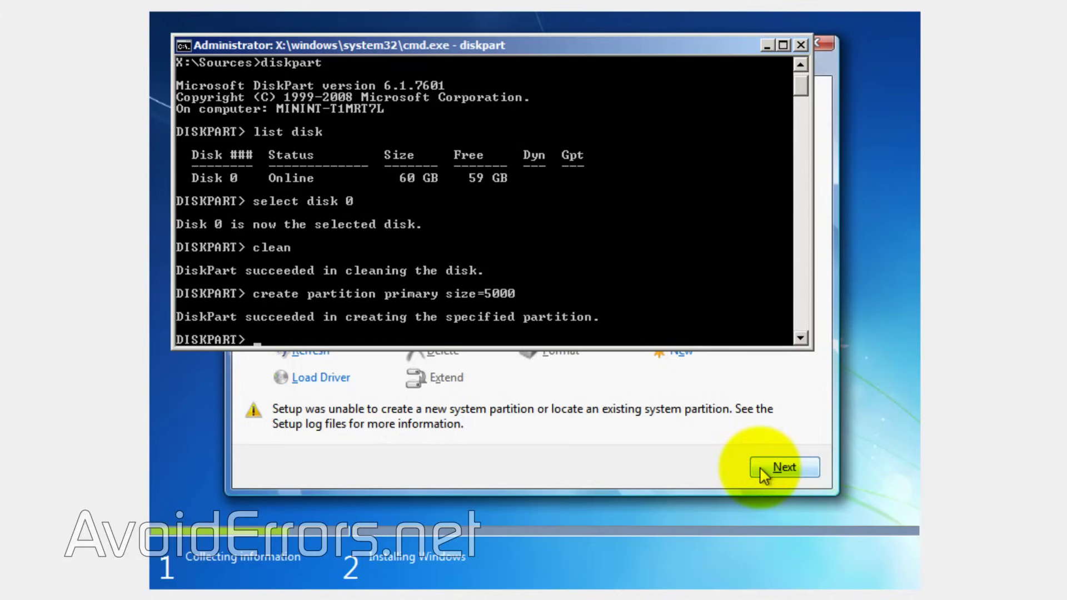
text(format fs=ntfs quick)
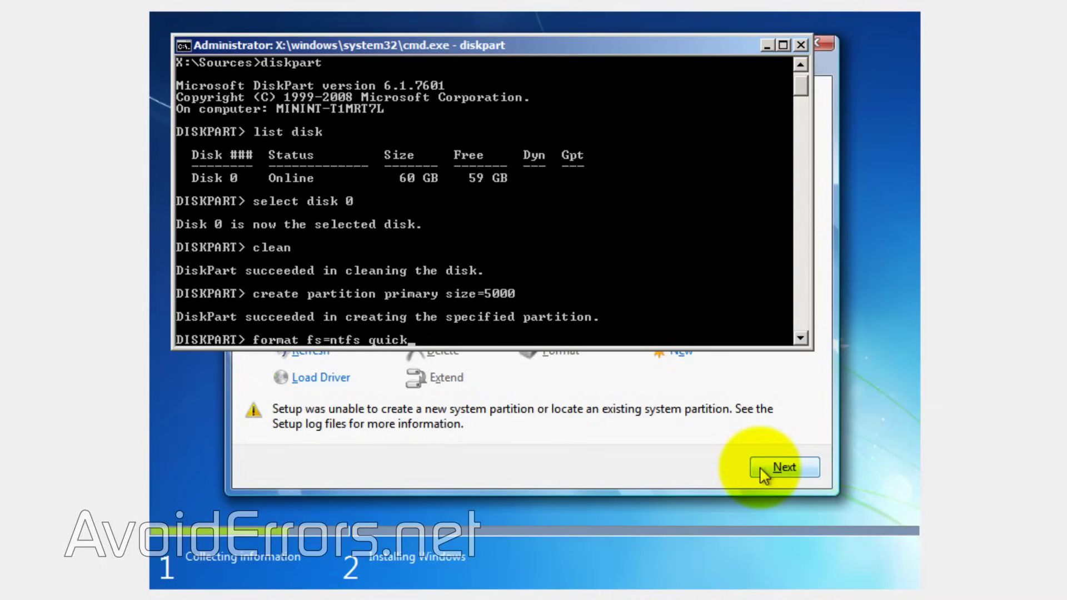
key(Return)
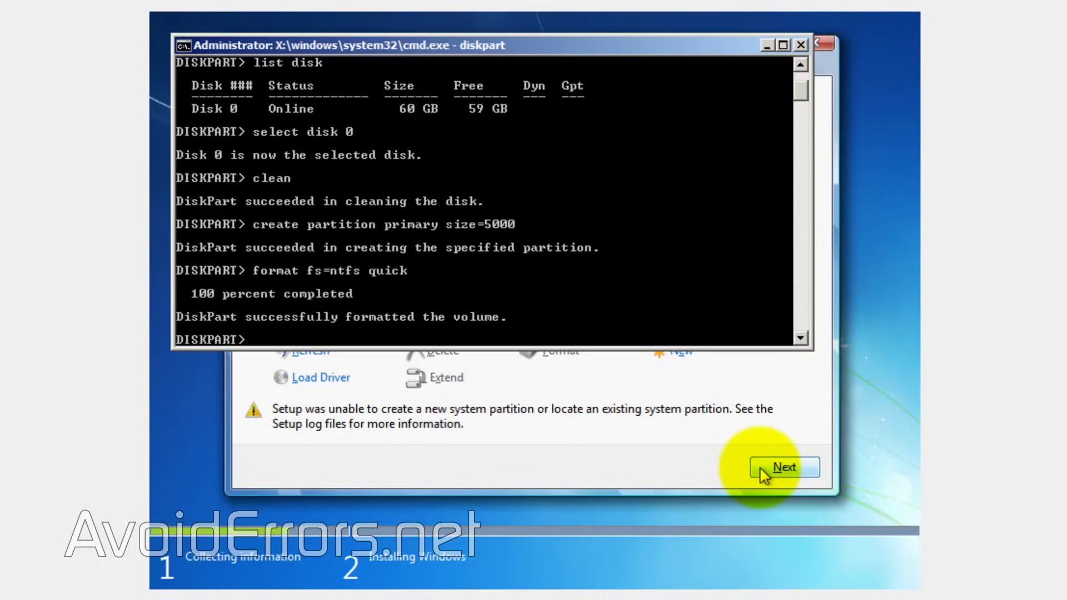
Assign the partition a drive letter, mark it active, and list the volumes
text(assign)
key(Return)
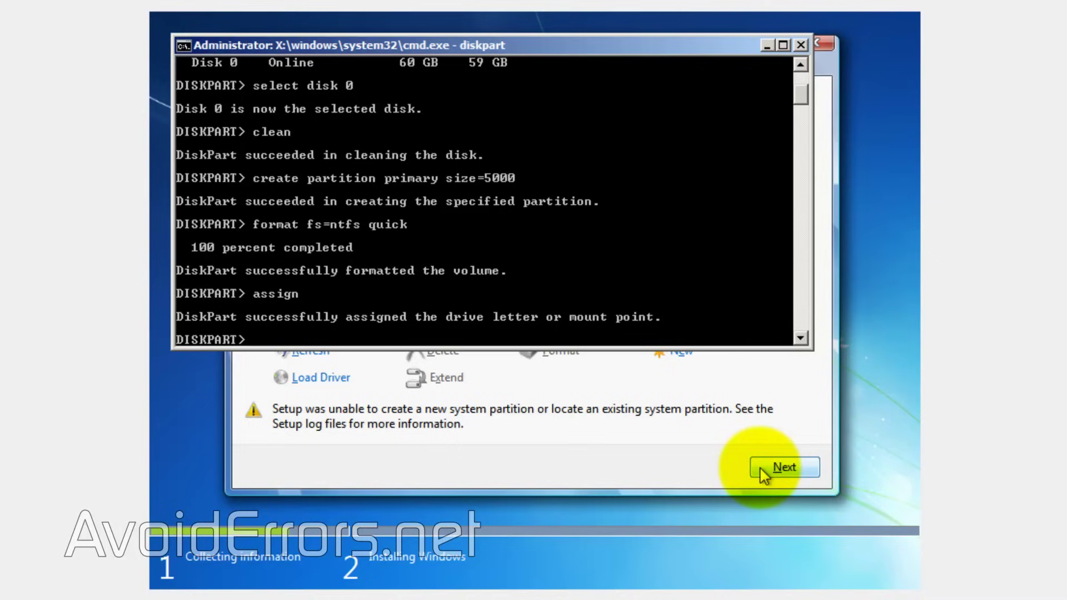
text(active)
key(Return)
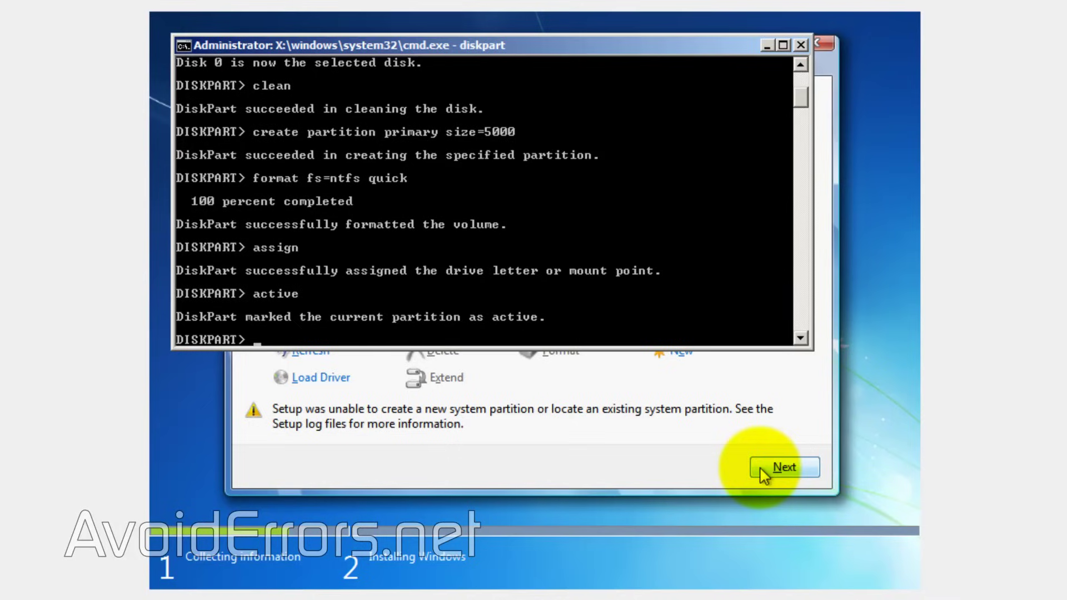
text(list volume)
key(Return)
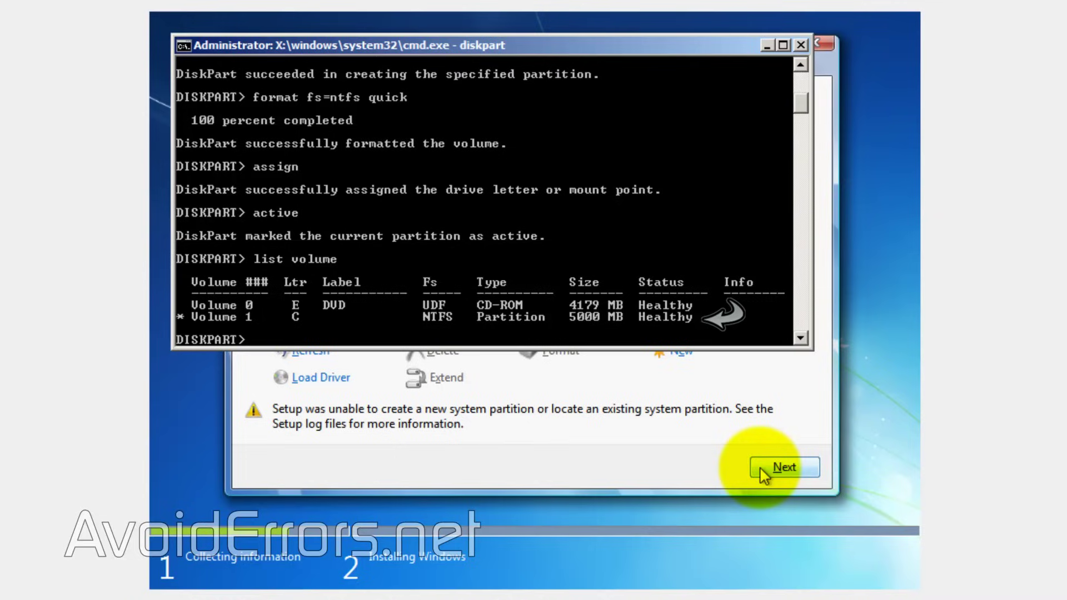
Exit DiskPart and switch to the E: DVD drive
text(e)
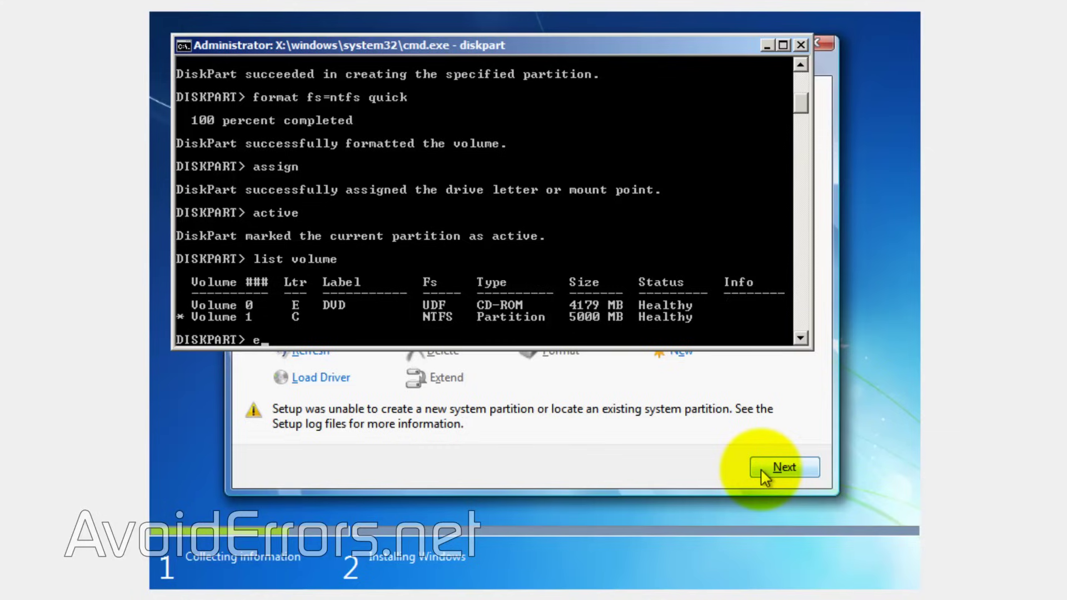
text(xit)
key(Return)
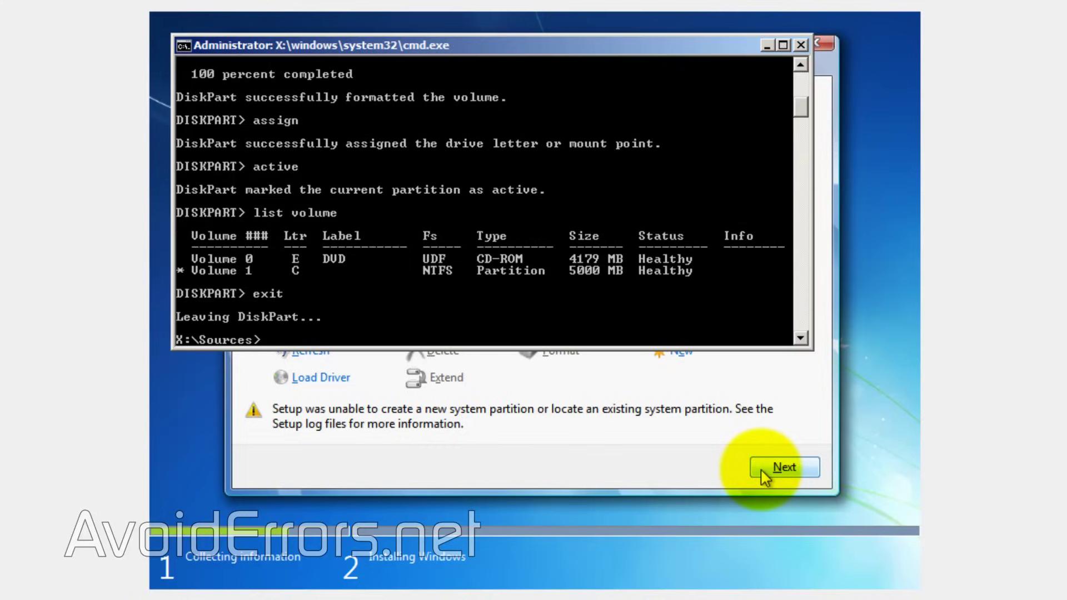
text(cd e:)
key(Return)
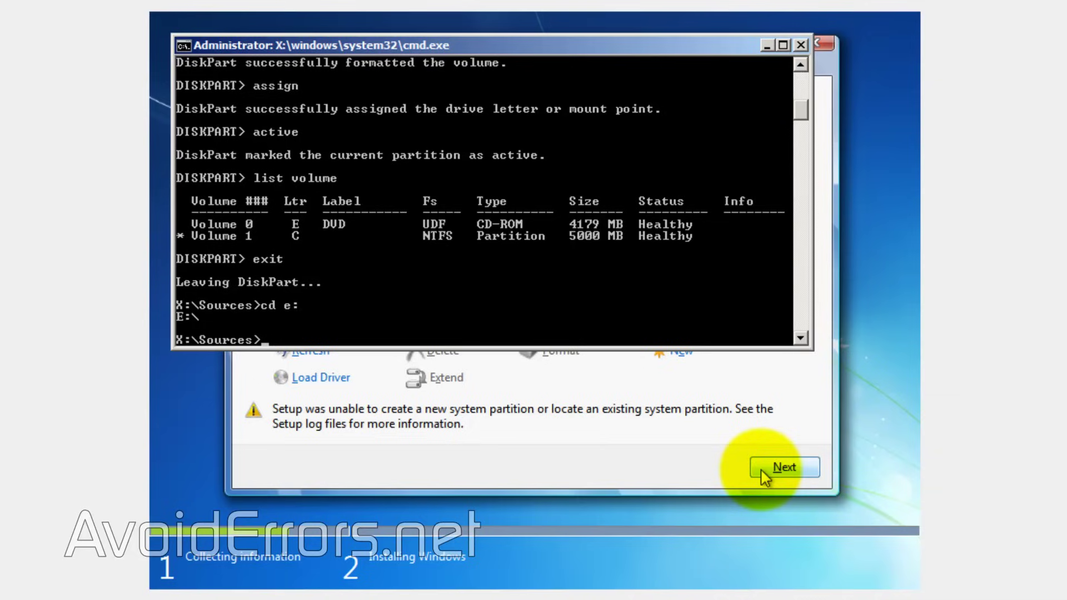
Copy all DVD files to C: with xcopy e: c:/e/h/k, then exit the console
text(xcopy e: c:)
text(/e/h/k)
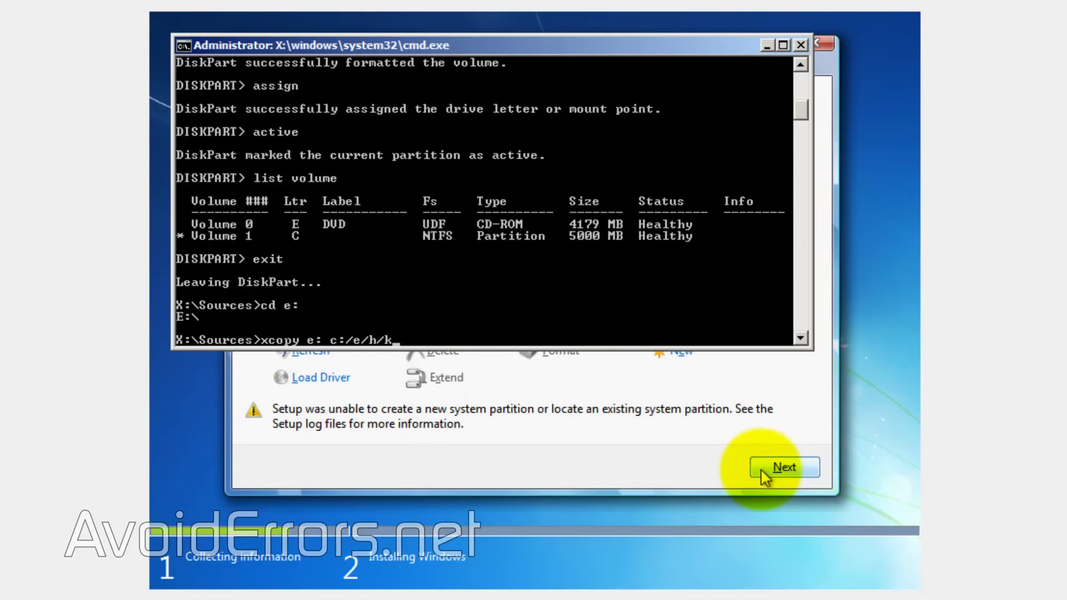
key(Return)
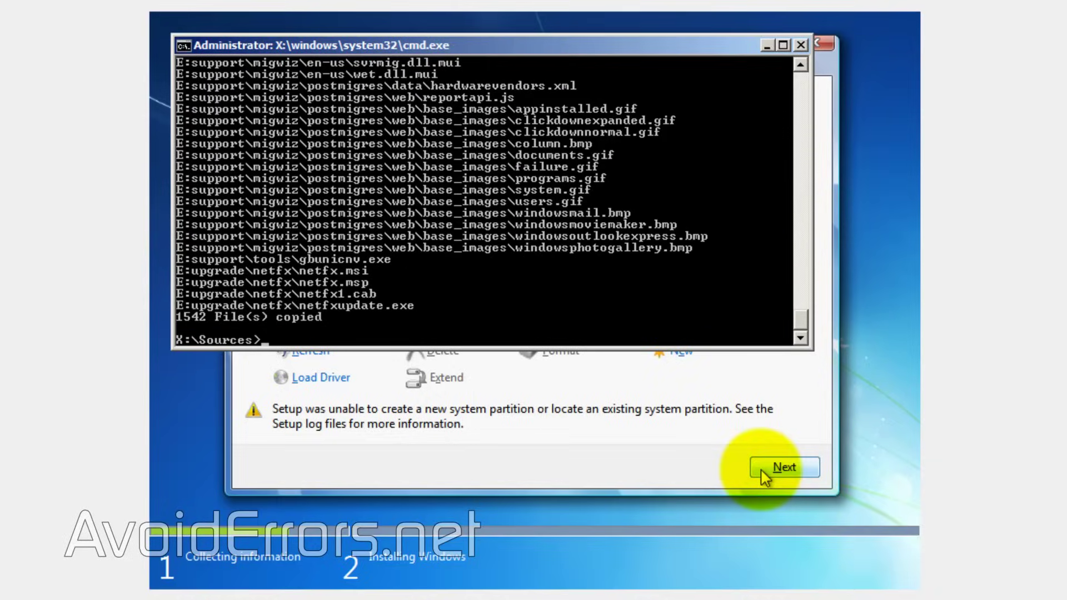
text(exit)
key(Return)
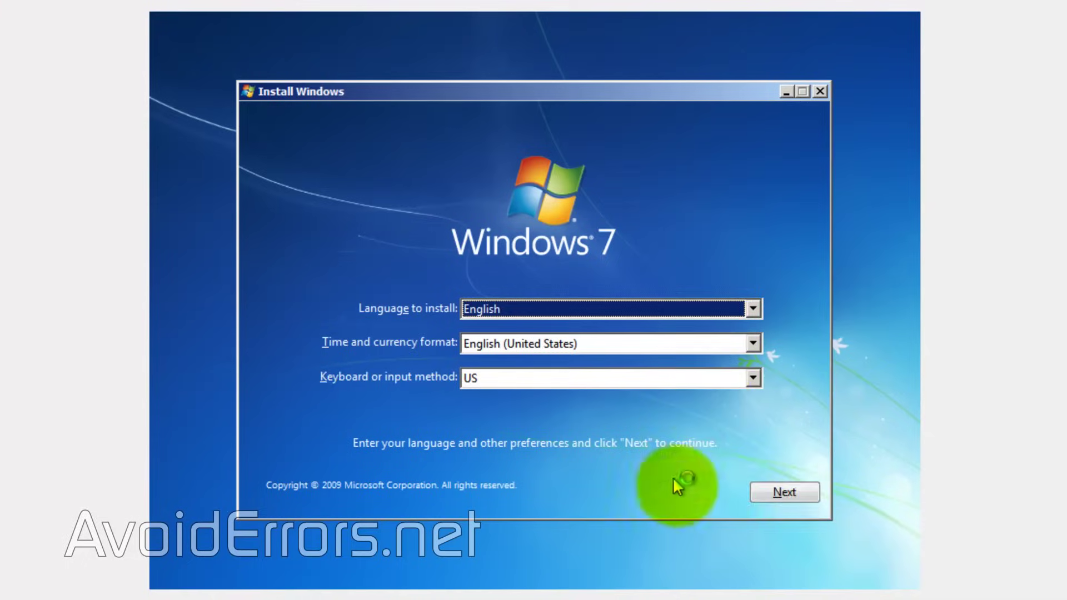
Keep the language settings, start the installation and accept the license terms
click(770, 492)
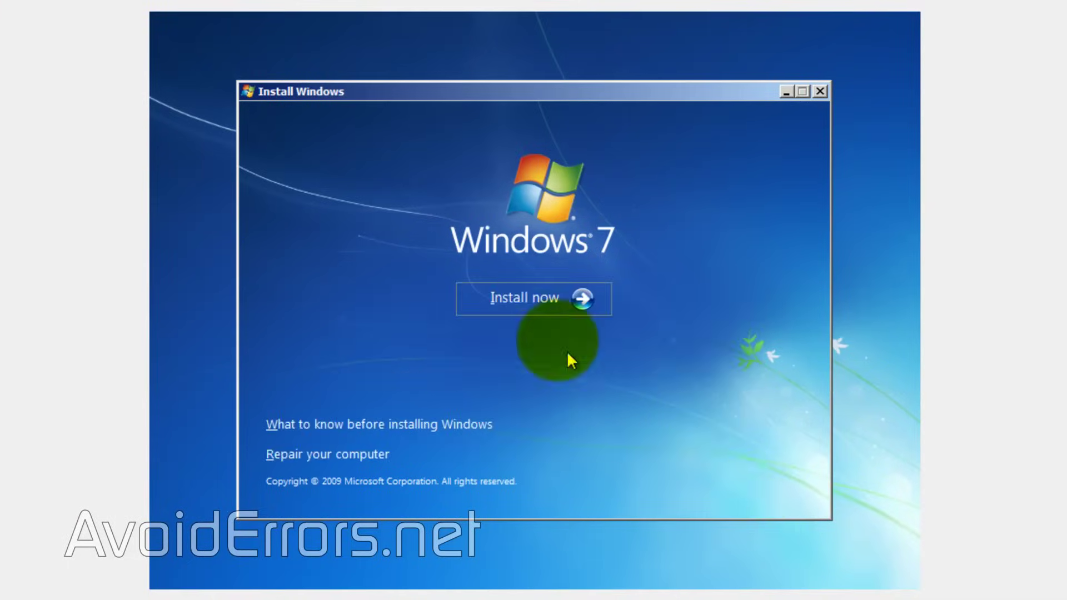
click(531, 303)
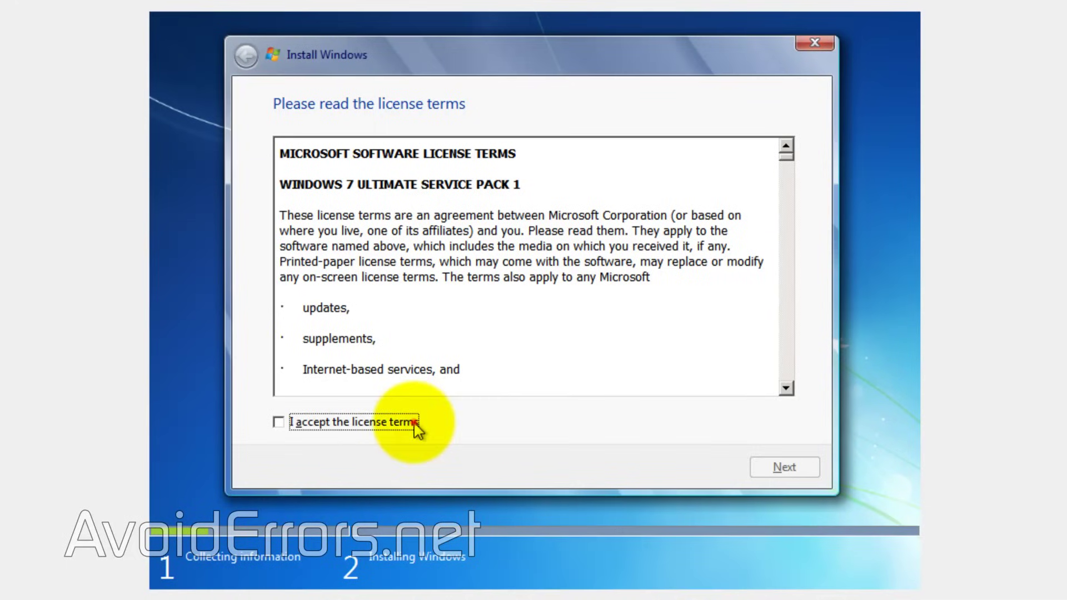
click(412, 422)
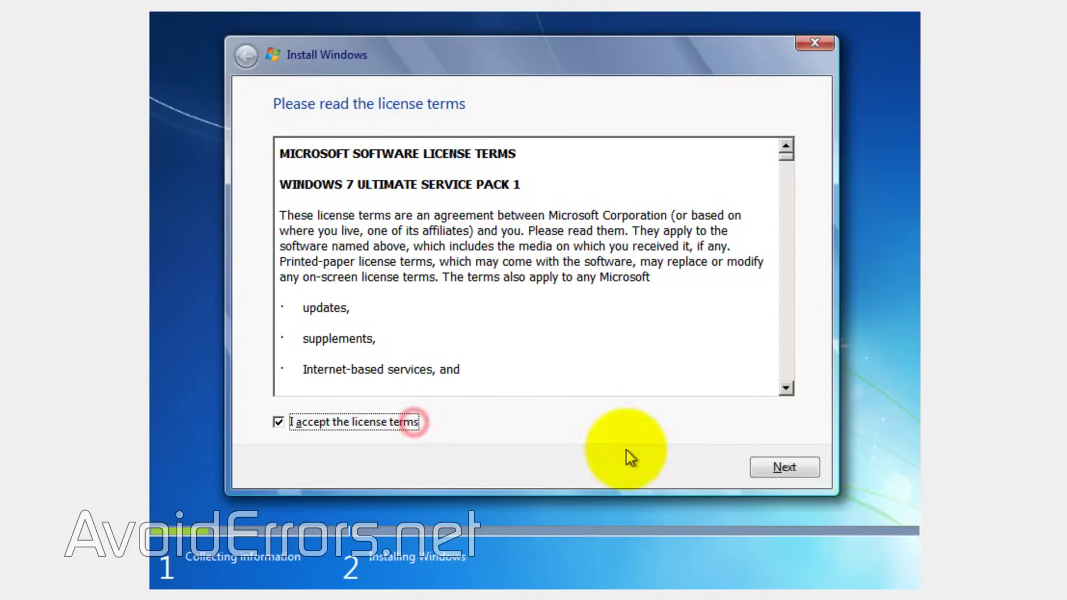
click(769, 468)
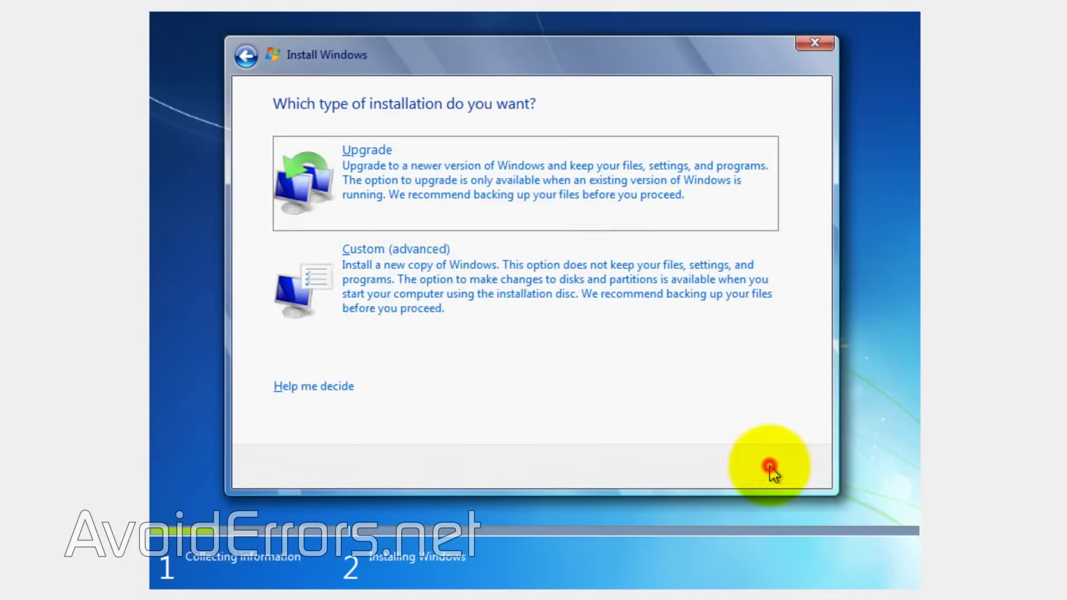
Choose a Custom install onto Disk 0's 55.1 GB unallocated space
click(407, 296)
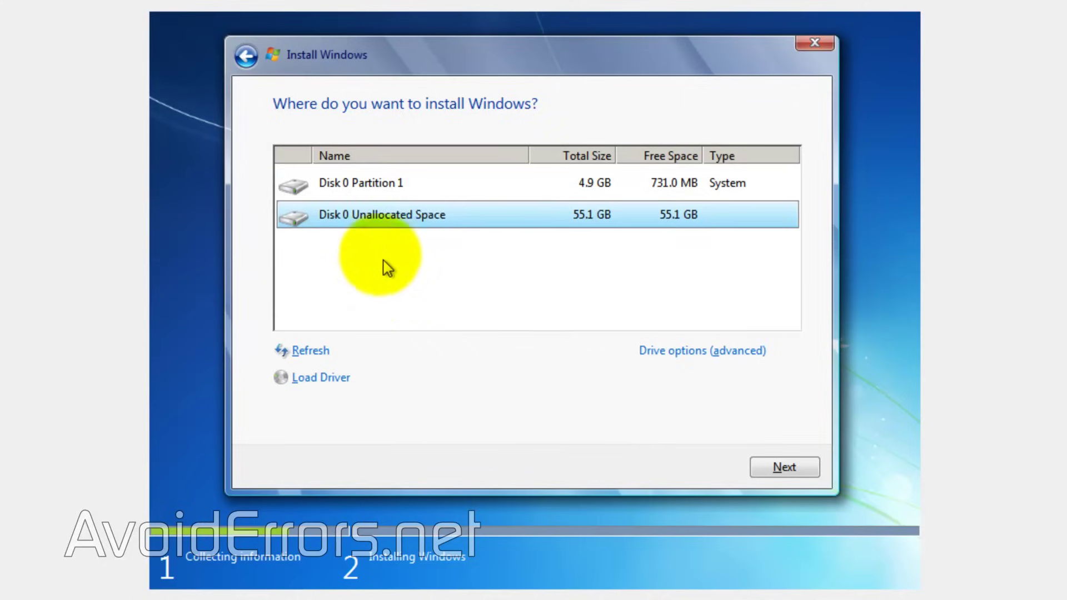
click(370, 189)
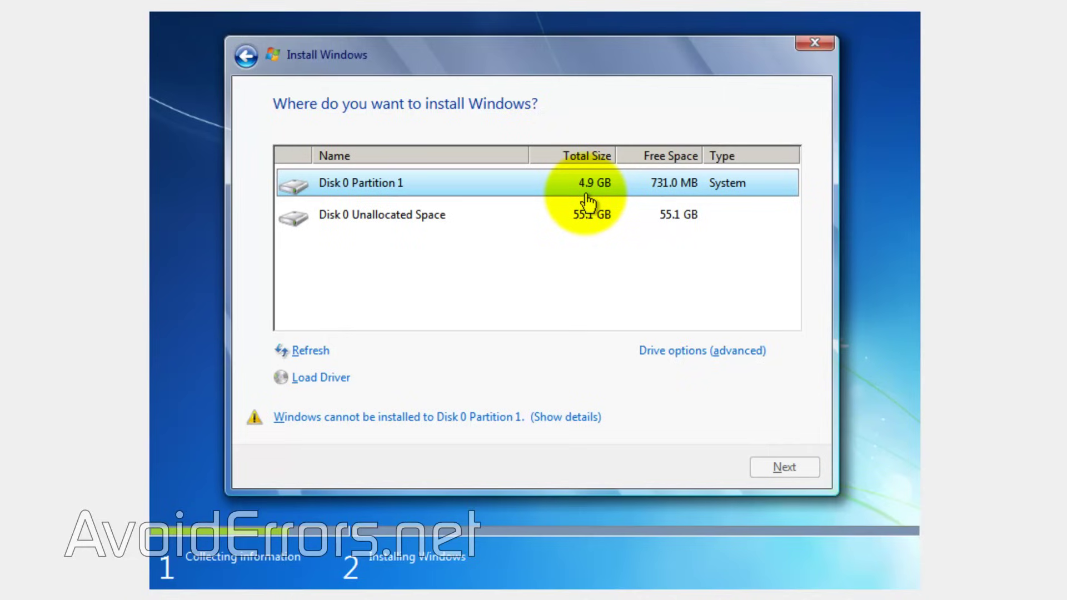
click(410, 222)
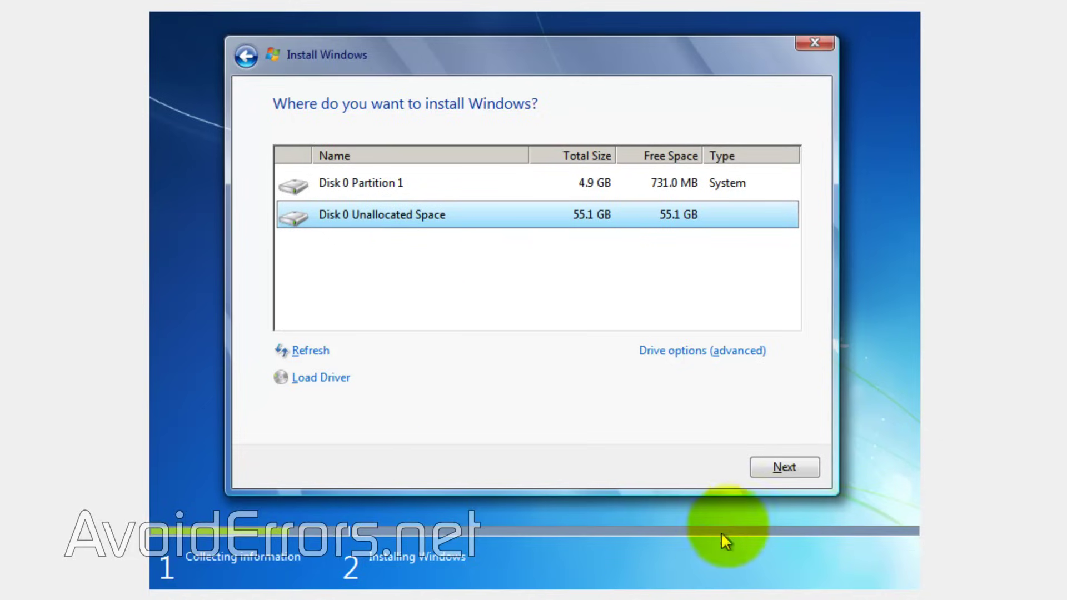
click(759, 462)
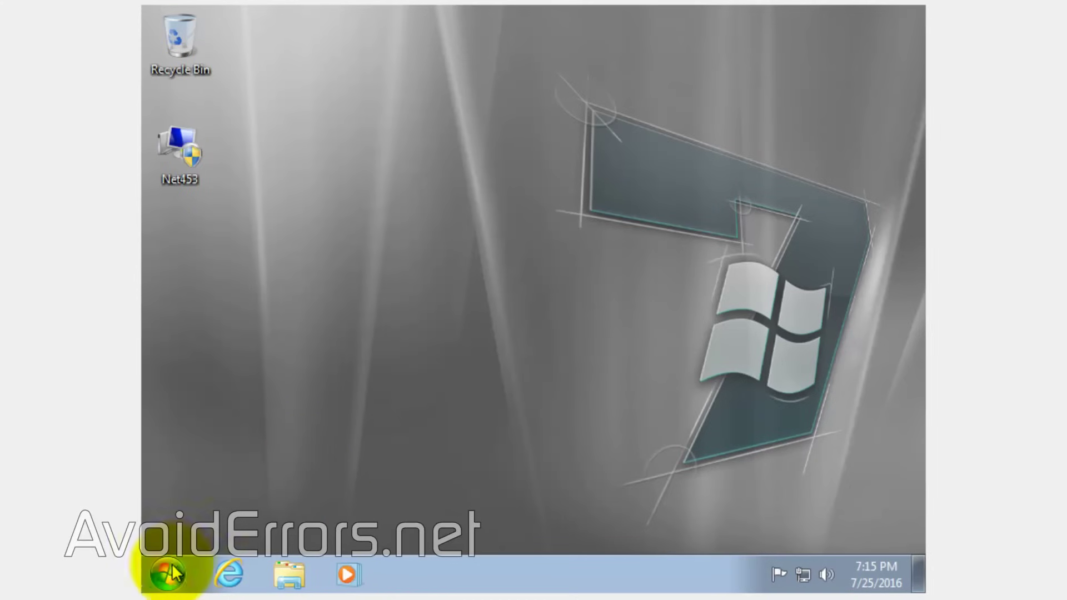
Find cmd in the Start menu and run it as administrator, approving the UAC prompt
click(167, 572)
text(cmd)
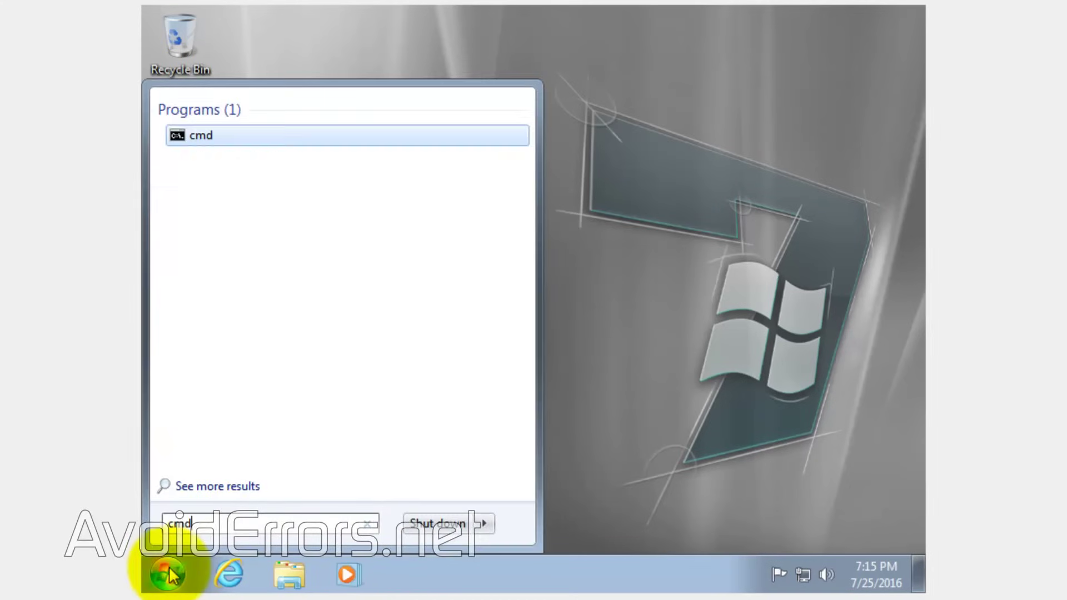
right_click(276, 136)
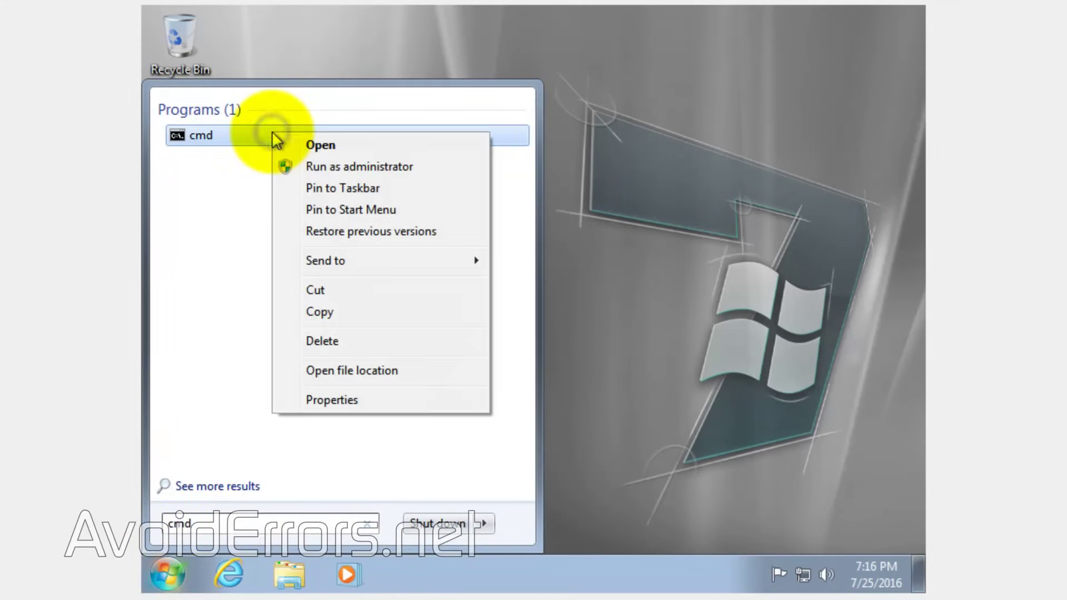
click(285, 164)
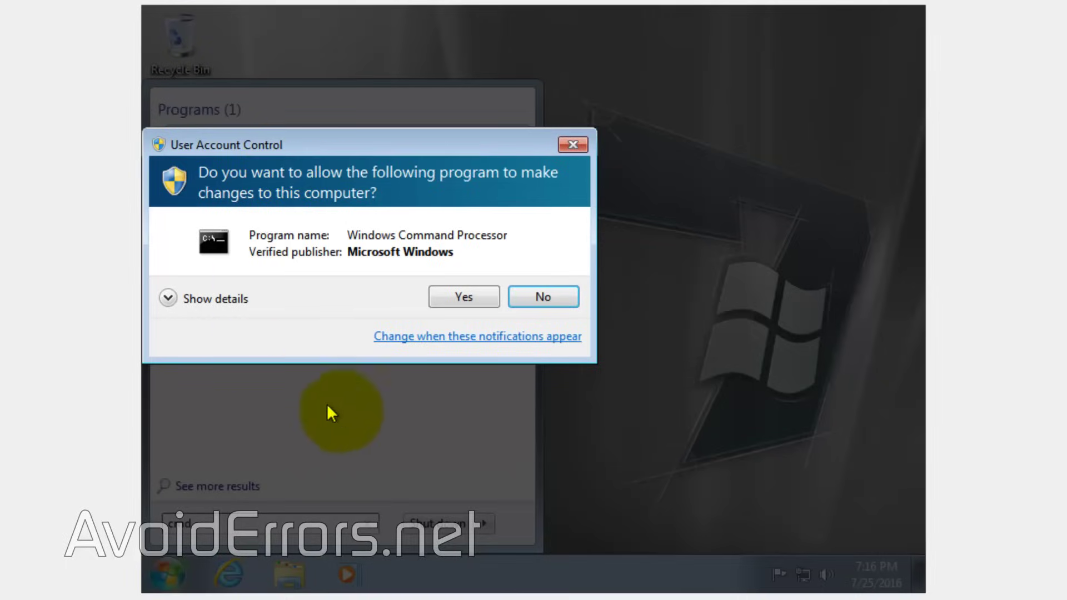
click(490, 303)
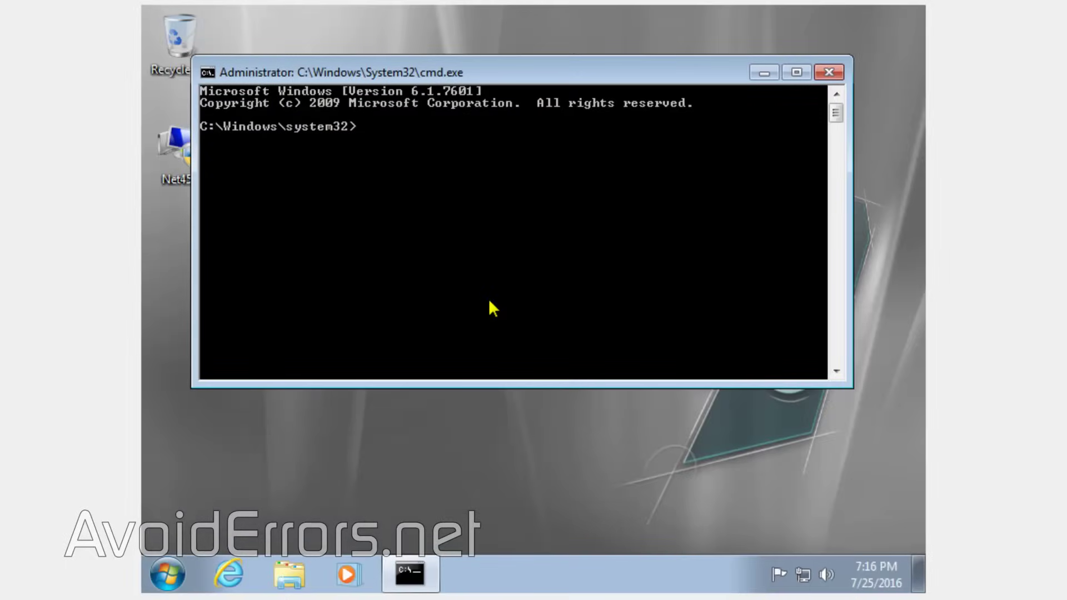
List boot entries with bcdedit, then delete entry {7619dcc9-fafe-11d9-b411-000476eba25f}
text(bcdedit)
key(Return)
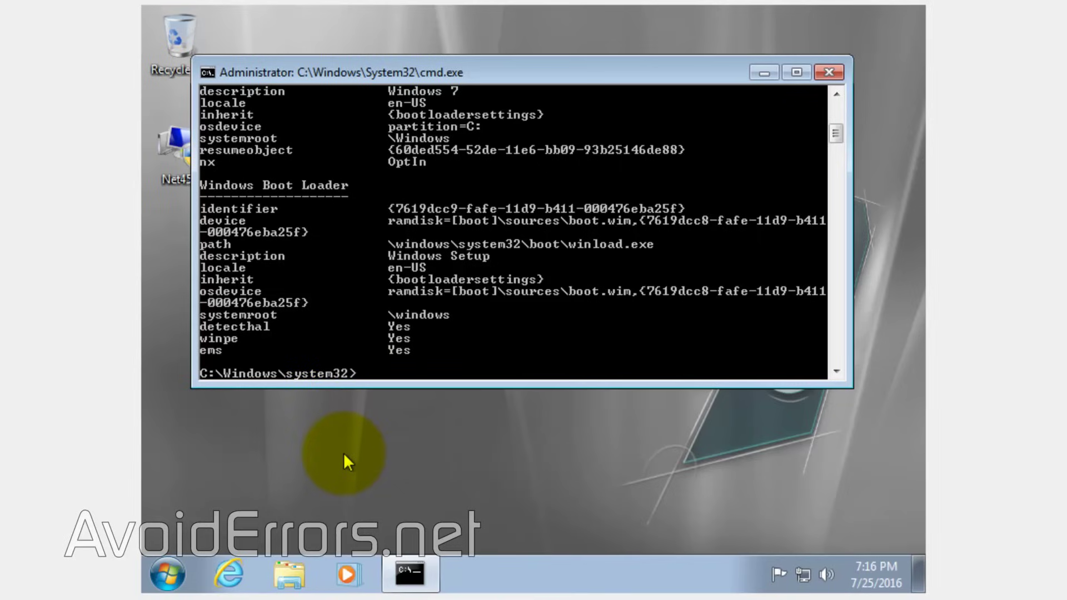
text(bcdedit /delete {)
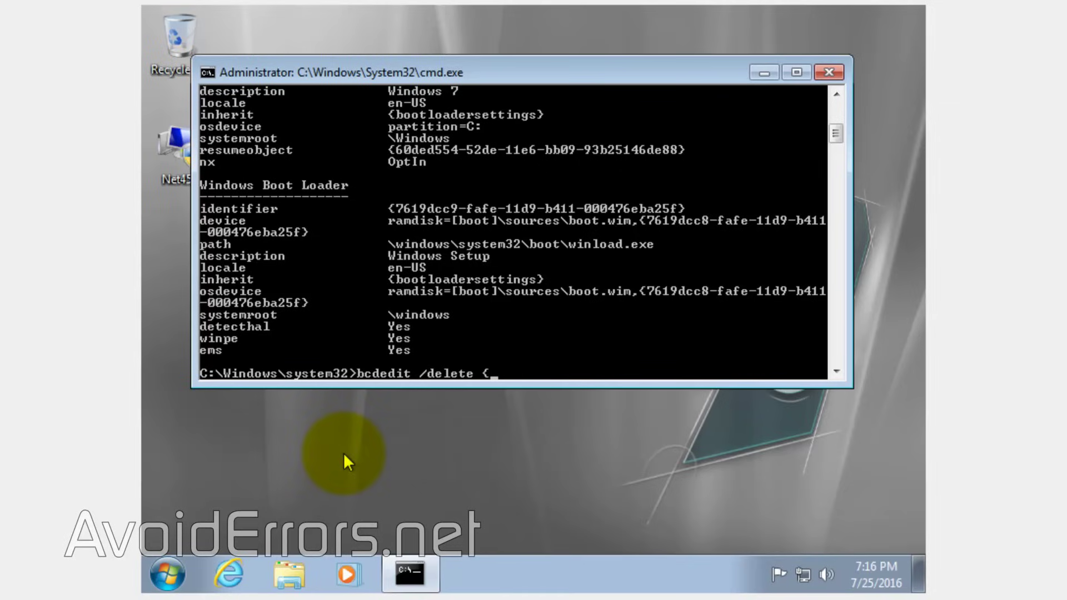
text(7619dcc9-fafe-11d9-b411-000476eba25)
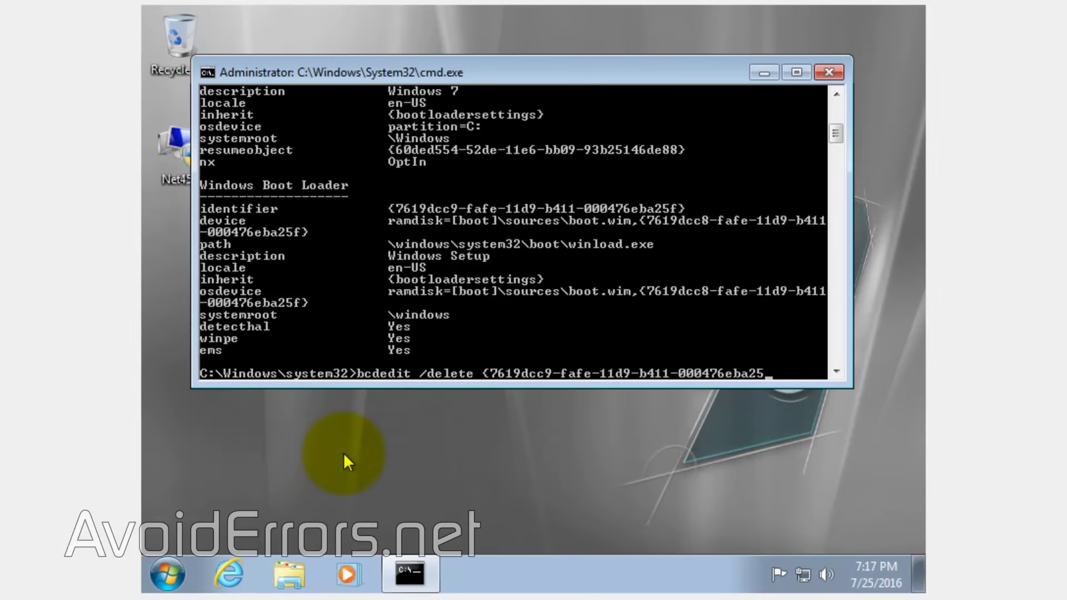
text(f})
key(Return)
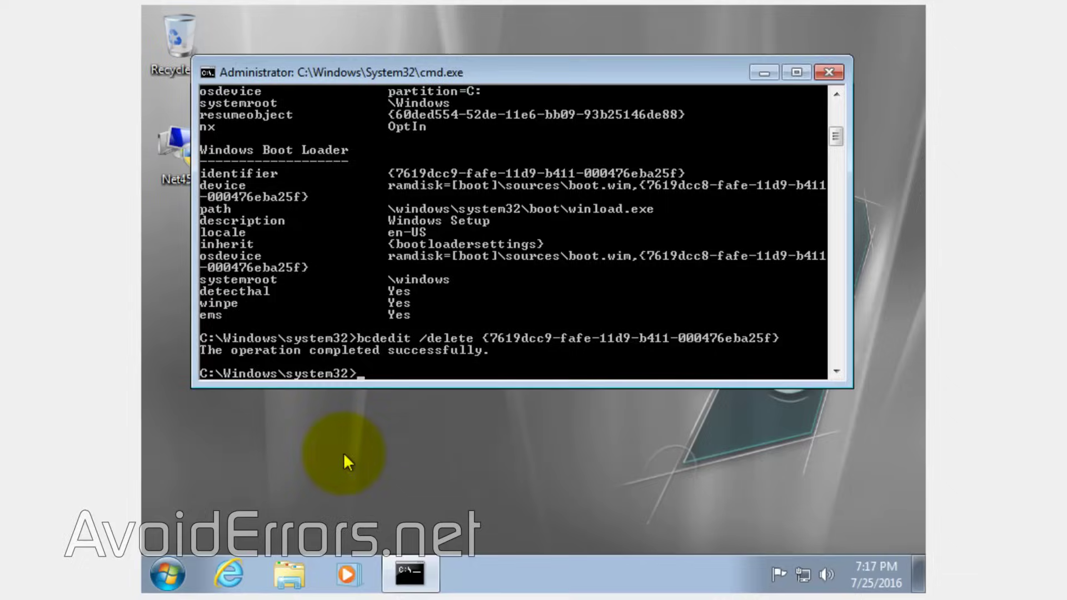
Close the Command Prompt window and open the Start menu
click(827, 72)
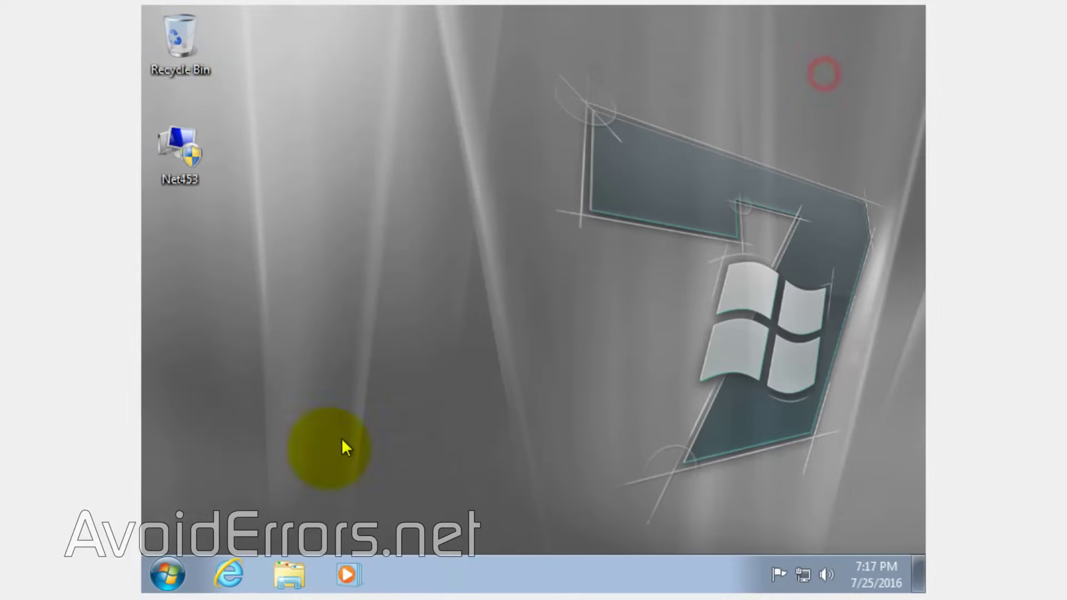
click(166, 575)
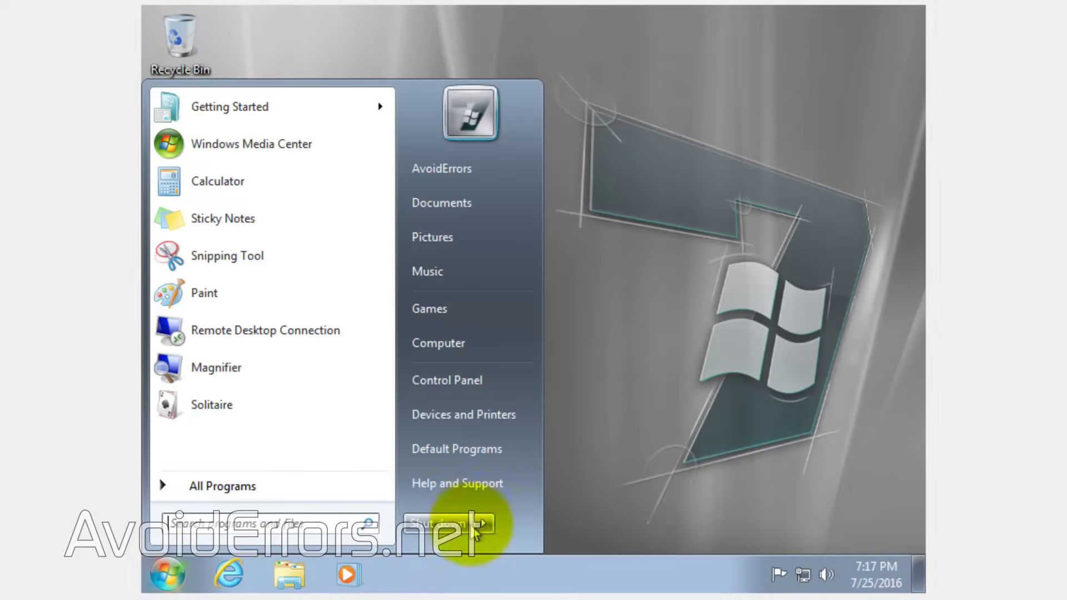